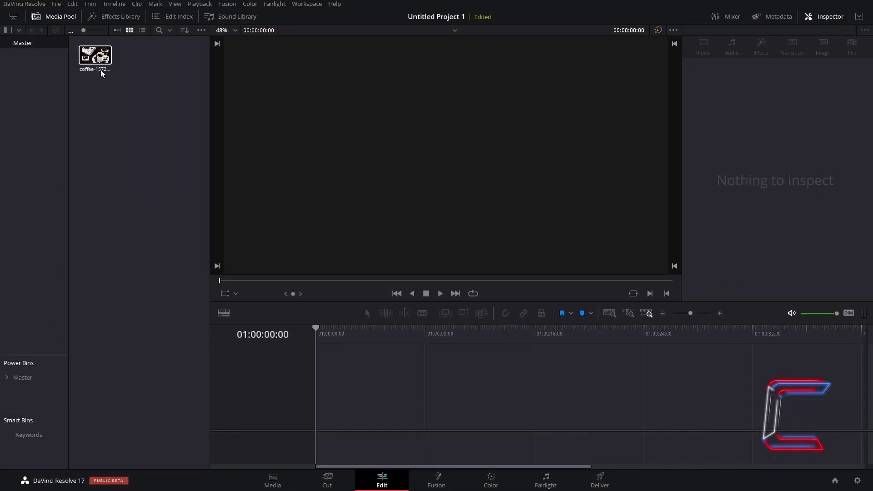
# Step: Place the coffee photo on V1 as a 5-second clip and move the playhead to its end
pyautogui.click(95, 70)
pyautogui.click(96, 83)
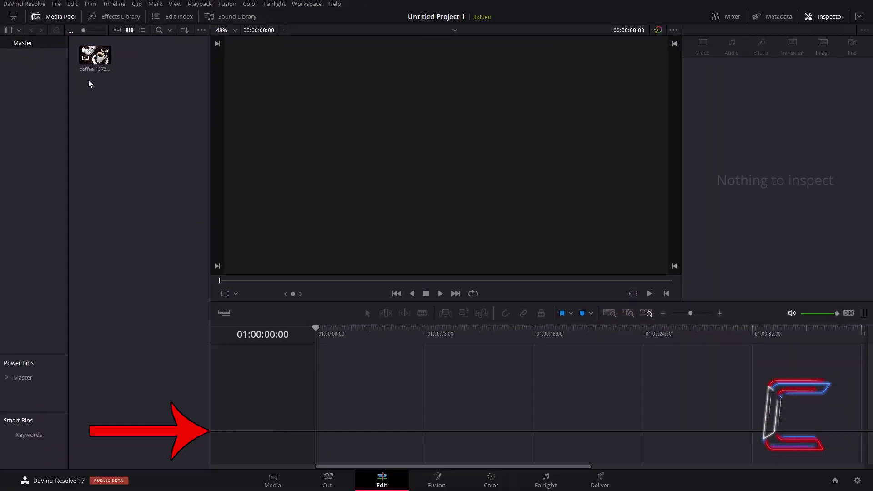
pyautogui.moveTo(91, 63); pyautogui.dragTo(321, 386)
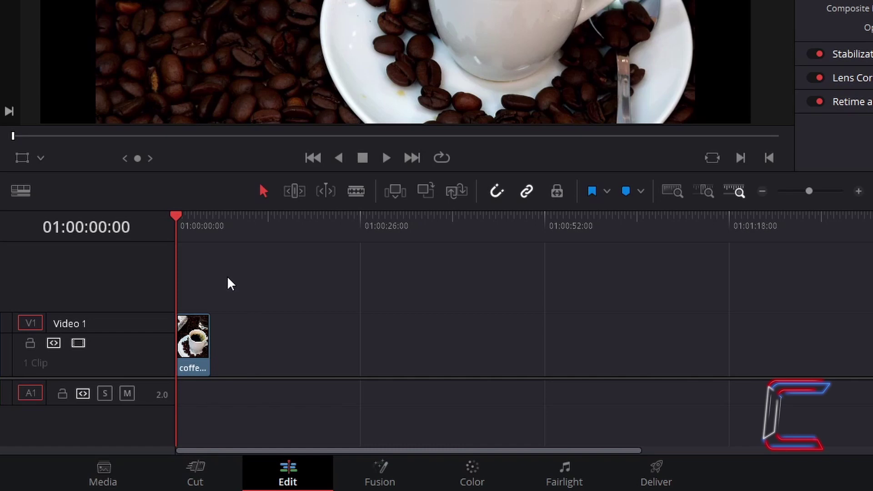
pyautogui.moveTo(208, 342)
pyautogui.mouseDown()
pyautogui.moveTo(234, 342)
pyautogui.moveTo(223, 337)
pyautogui.mouseUp()
pyautogui.hotkey('ctrl', 'z')
pyautogui.moveTo(177, 219); pyautogui.dragTo(211, 220)
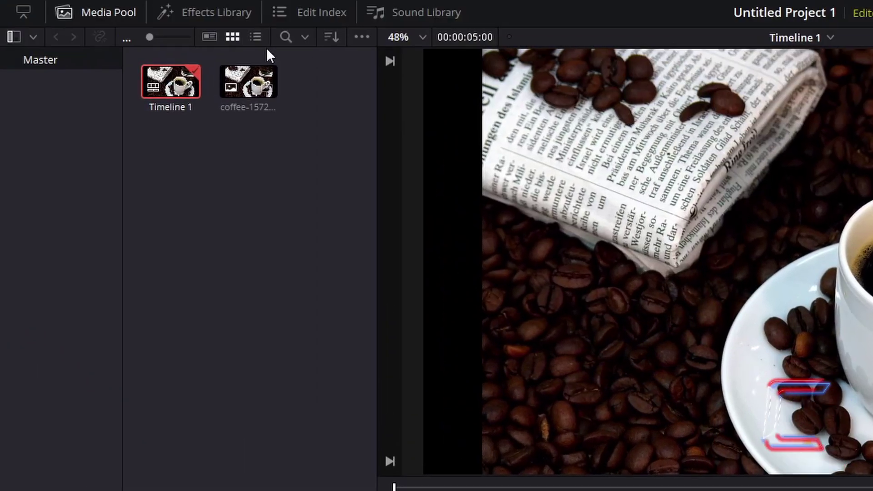
# Step: Add a Fusion Composition from Toolbox > Effects onto V2 above the coffee photo
pyautogui.click(233, 23)
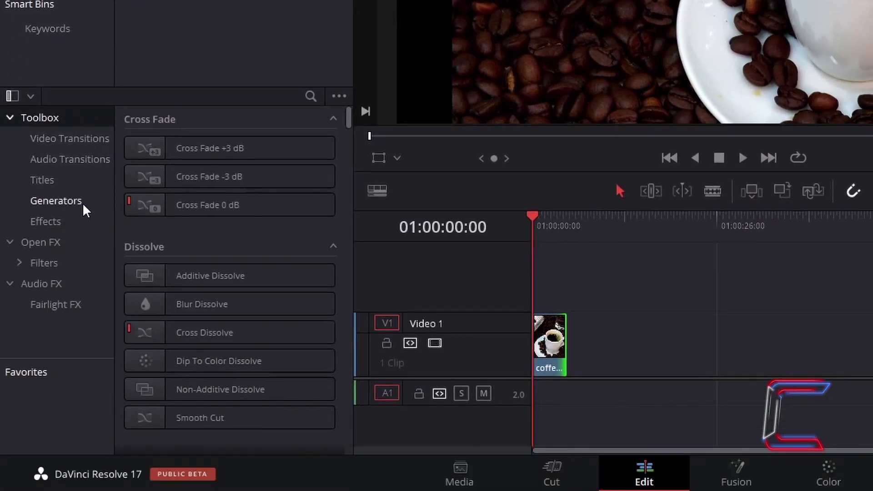
pyautogui.click(76, 220)
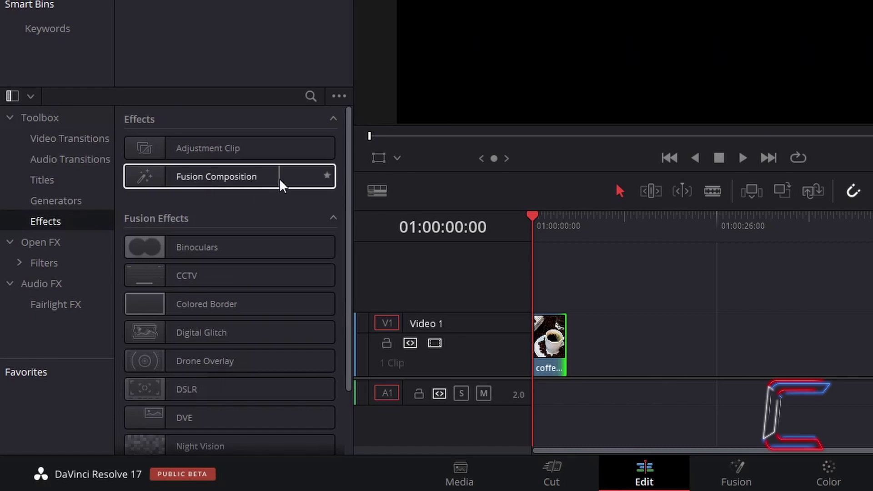
pyautogui.moveTo(279, 178); pyautogui.dragTo(541, 277)
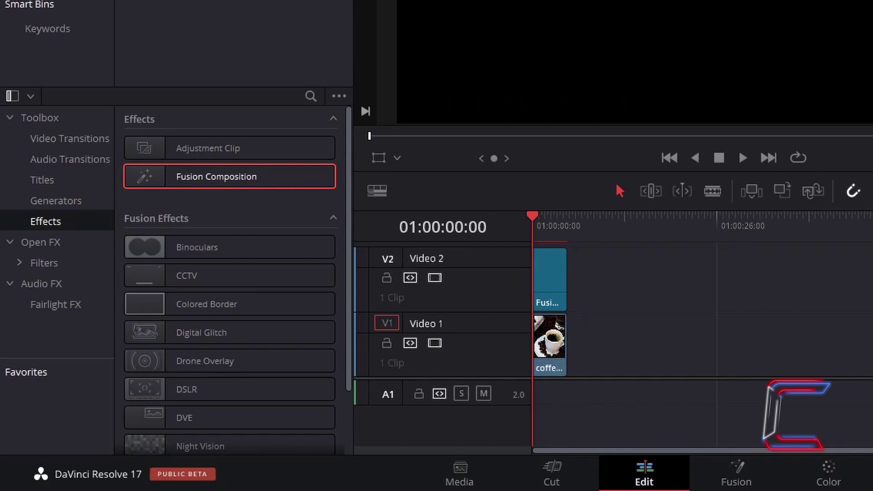
pyautogui.hotkey('ctrl', '=')
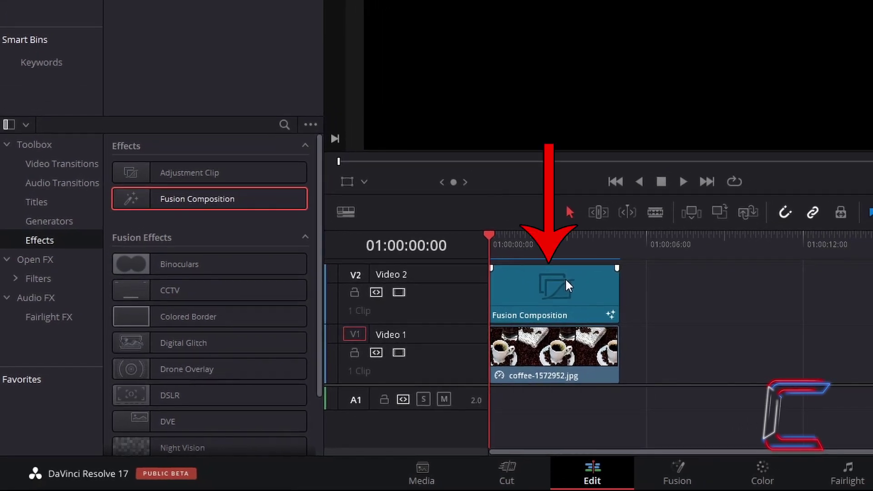
pyautogui.rightClick(565, 281)
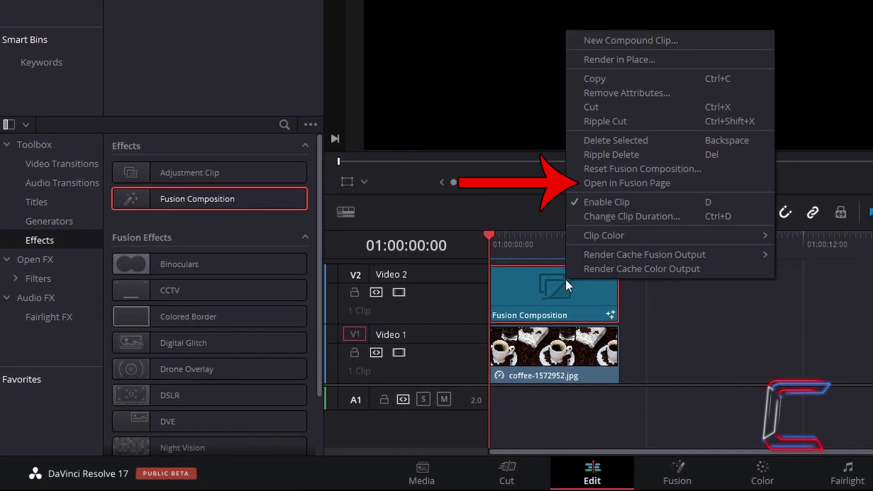
# Step: Open the composition in Fusion and add an Ellipse node at the far left of the graph
pyautogui.click(672, 183)
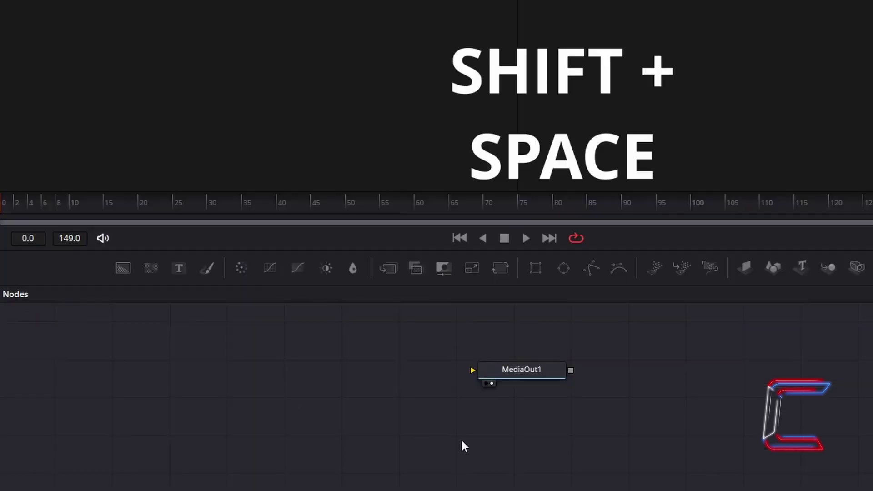
pyautogui.hotkey('shift', 'space')
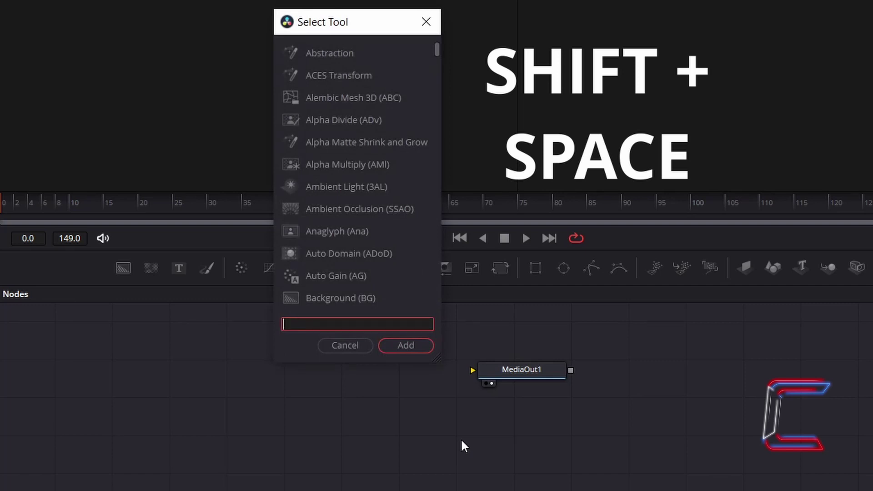
pyautogui.write('ellipse')
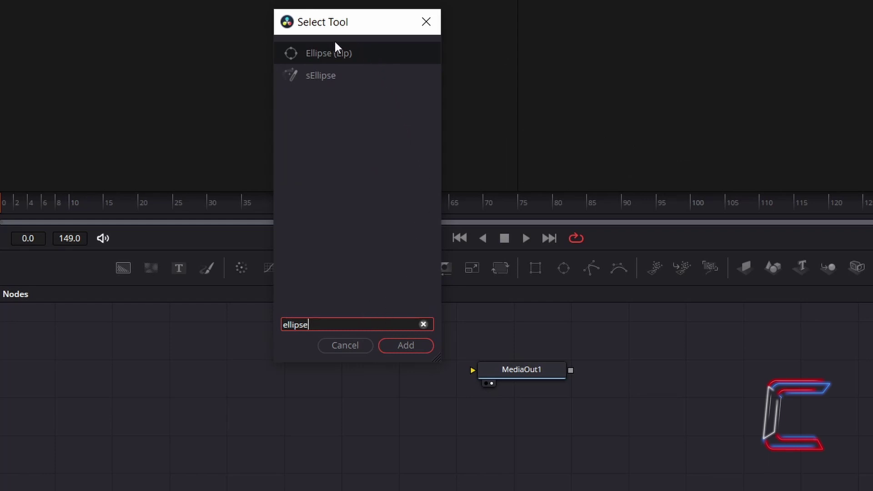
pyautogui.click(375, 53)
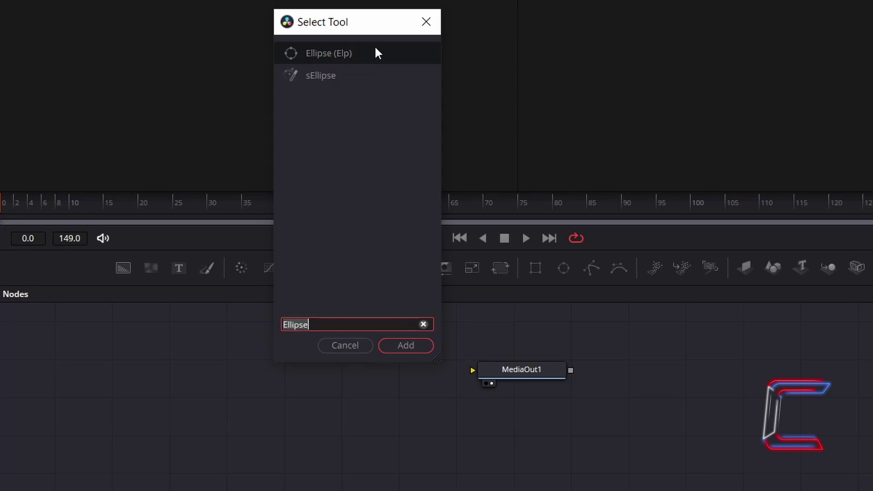
pyautogui.click(428, 347)
pyautogui.moveTo(404, 374); pyautogui.dragTo(62, 351)
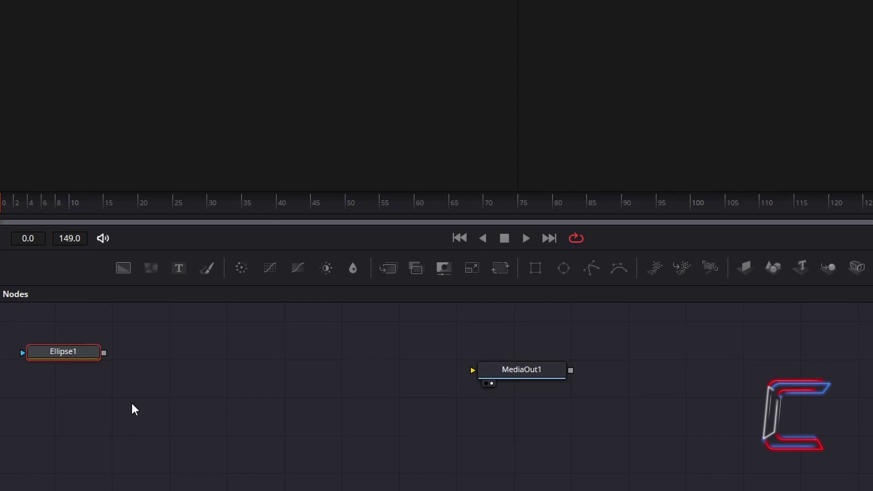
# Step: Add a Background node and connect Ellipse1 into it as its mask
pyautogui.hotkey('shift', 'space')
pyautogui.write('Background')
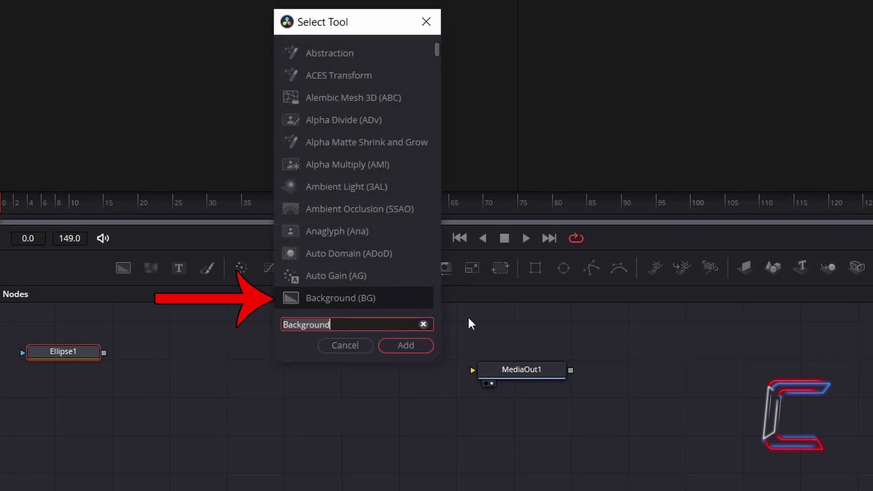
pyautogui.click(421, 344)
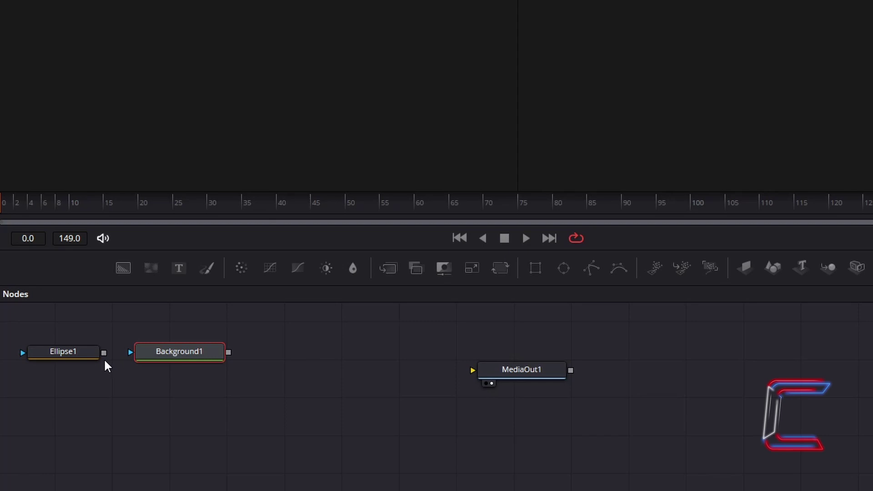
pyautogui.moveTo(104, 354); pyautogui.dragTo(132, 351)
# Step: Add an unconnected pEmitter node to the composition
pyautogui.hotkey('shift', 'space')
pyautogui.write('pEmitter')
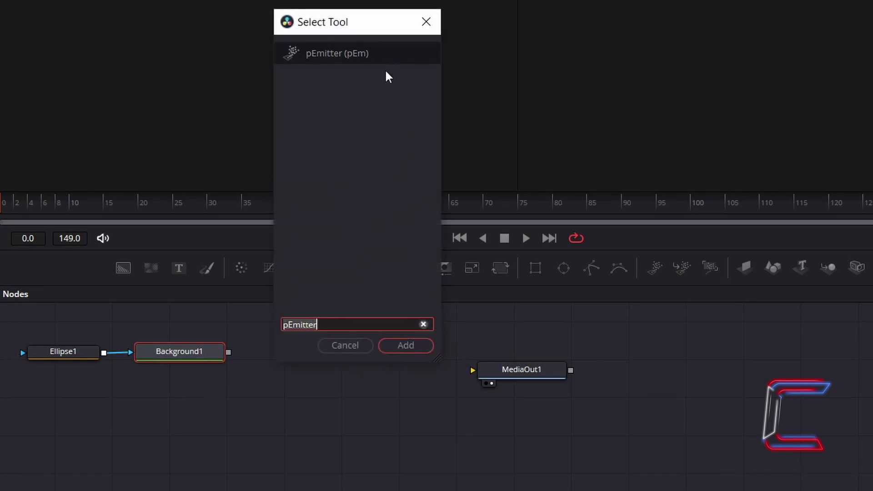
pyautogui.click(420, 344)
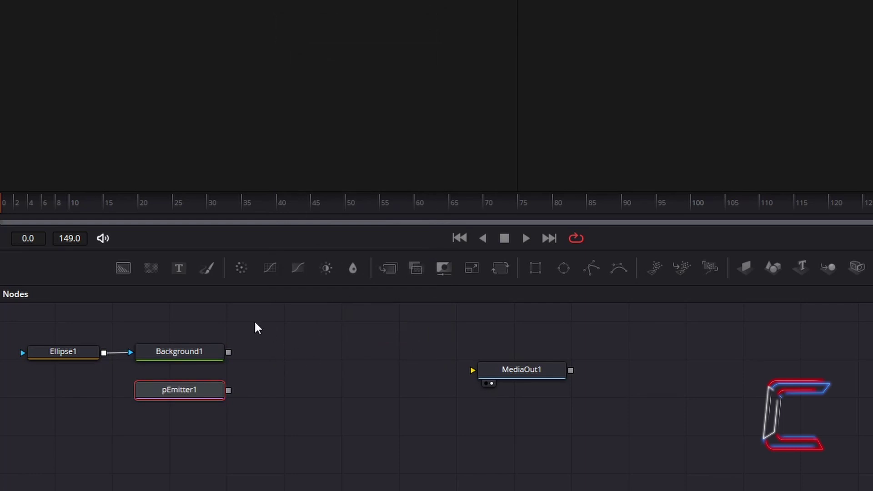
pyautogui.moveTo(197, 407)
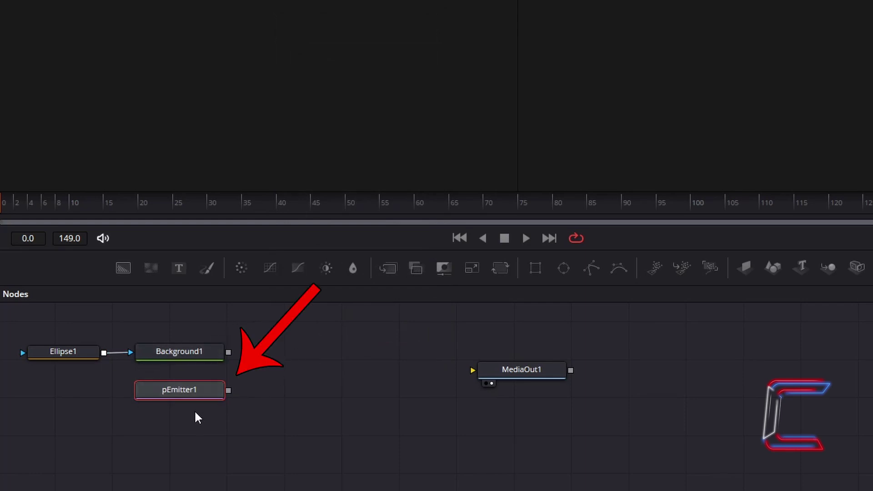
# Step: Set pEmitter1's particle Style to Bitmap and wire Background1's output into pEmitter1
pyautogui.click(795, 26)
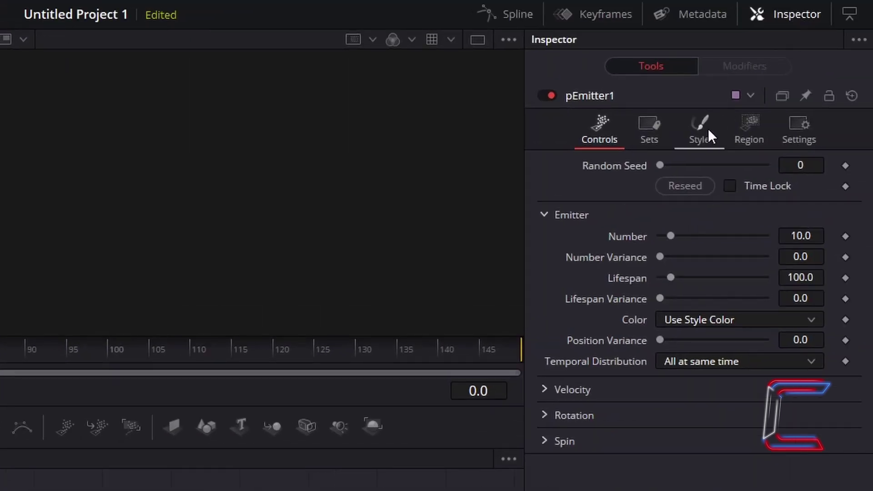
pyautogui.click(715, 127)
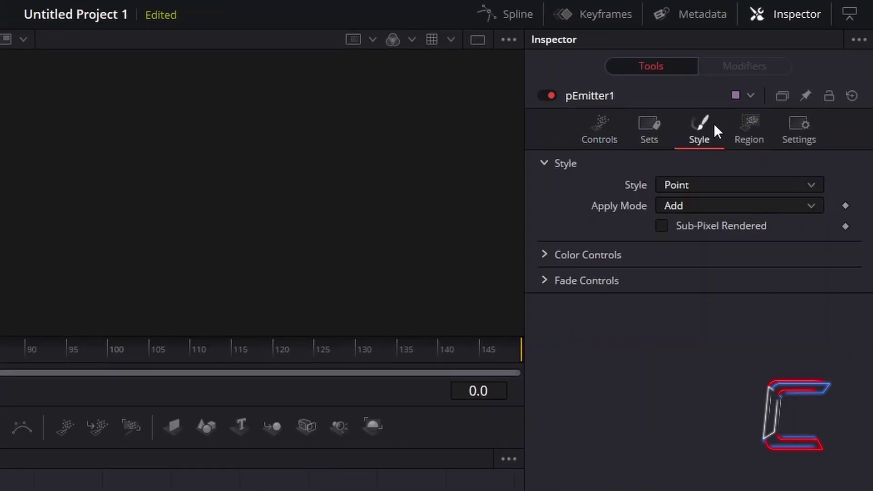
pyautogui.click(733, 185)
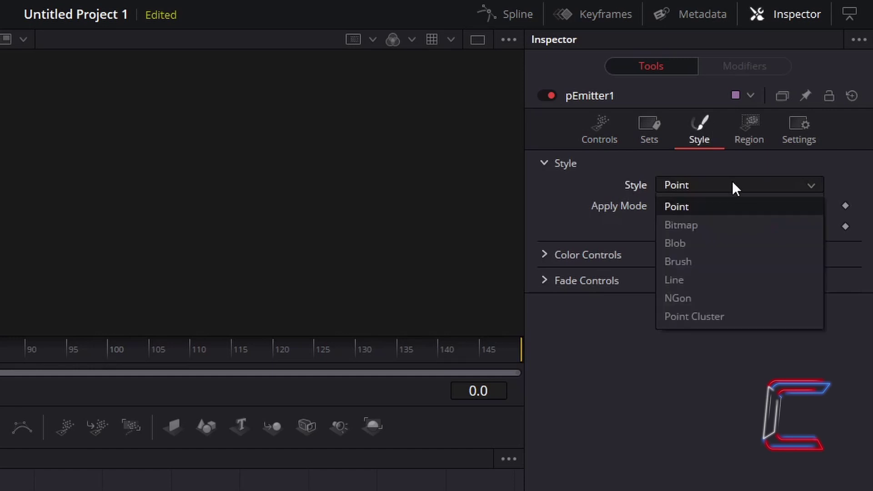
pyautogui.click(730, 223)
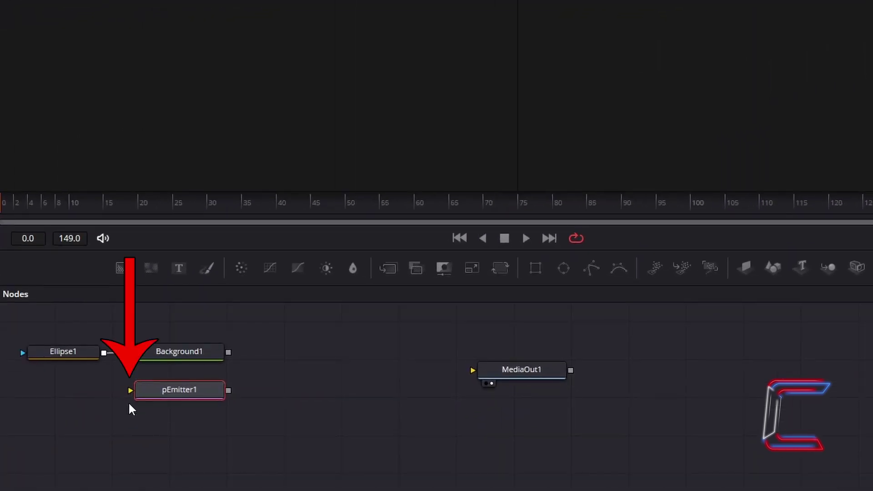
pyautogui.moveTo(229, 353); pyautogui.dragTo(131, 390)
pyautogui.moveTo(186, 390); pyautogui.dragTo(302, 355)
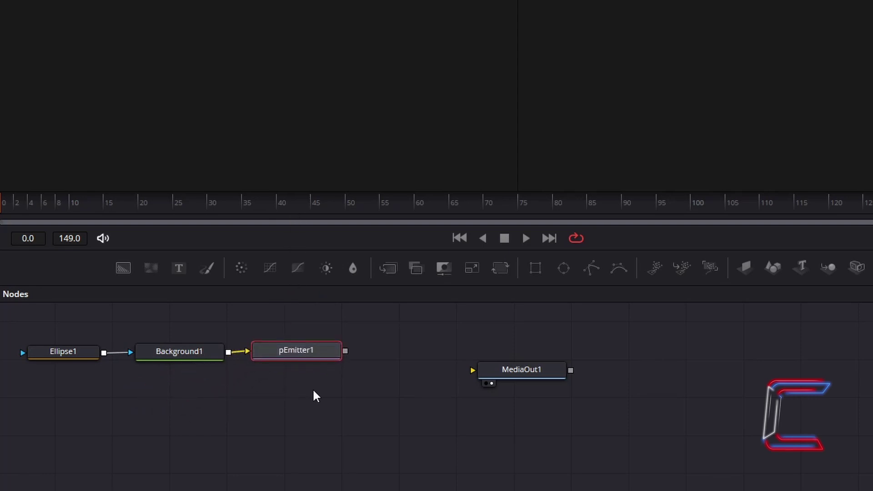
# Step: Chain pDirectionalForce and pTurbulence nodes after pEmitter1, moving MediaOut1 out of the way
pyautogui.hotkey('shift', 'space')
pyautogui.write('pDirectionalForce')
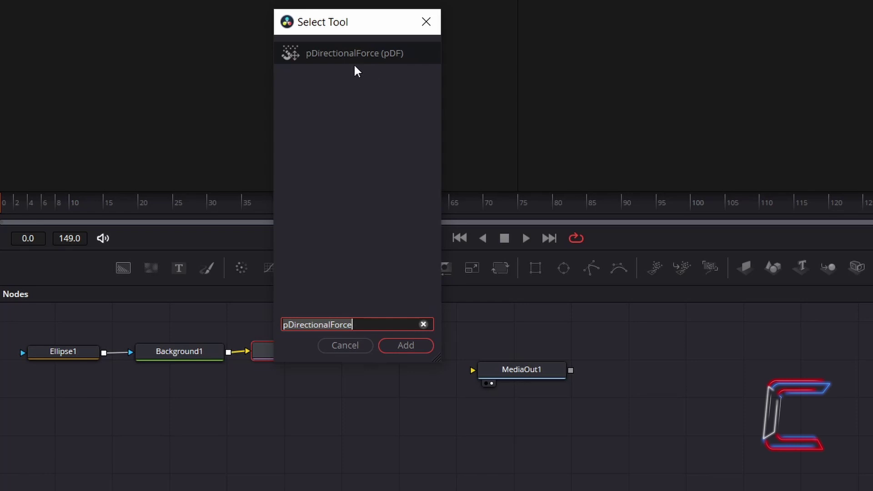
pyautogui.click(418, 350)
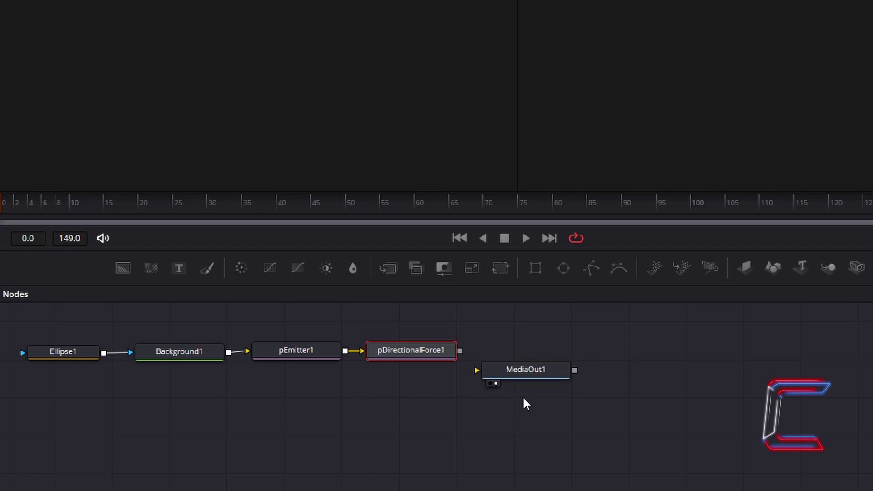
pyautogui.moveTo(542, 376); pyautogui.dragTo(575, 411)
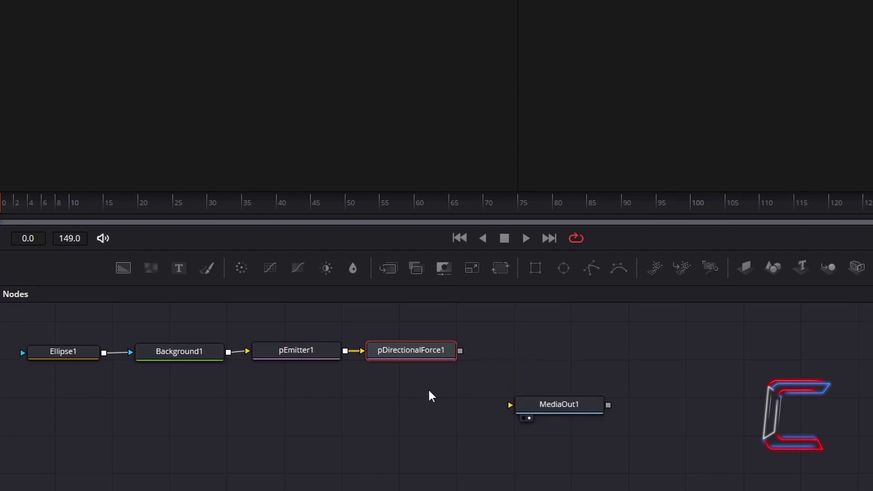
pyautogui.hotkey('shift', 'space')
pyautogui.write('pTurbulence')
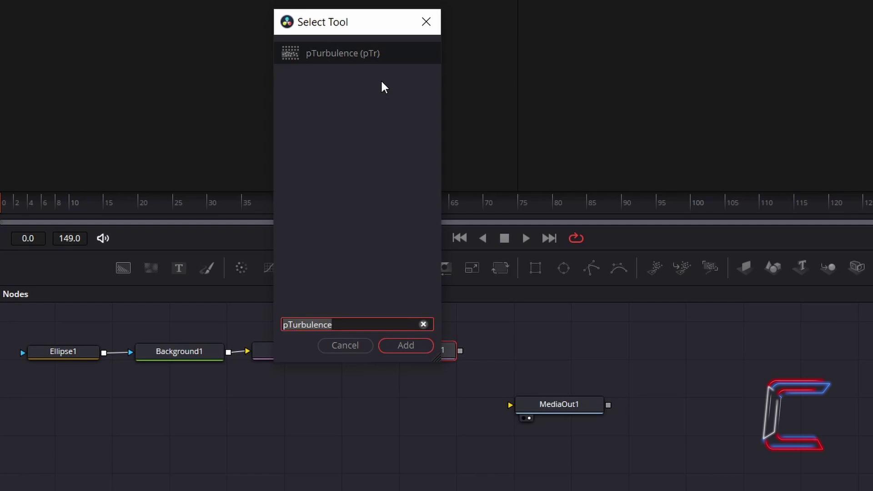
pyautogui.click(421, 348)
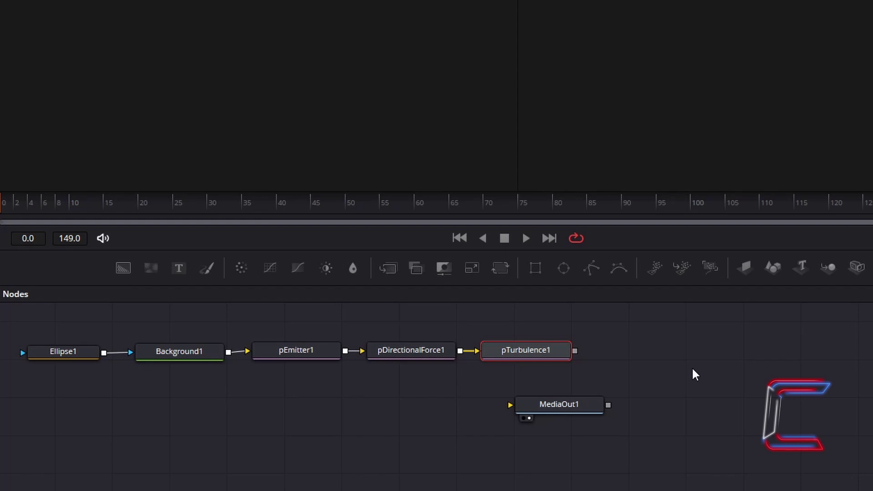
# Step: Add pRender after pTurbulence1, feed it into MediaOut1, and preview the particles in the viewer
pyautogui.hotkey('shift', 'space')
pyautogui.write('pRender')
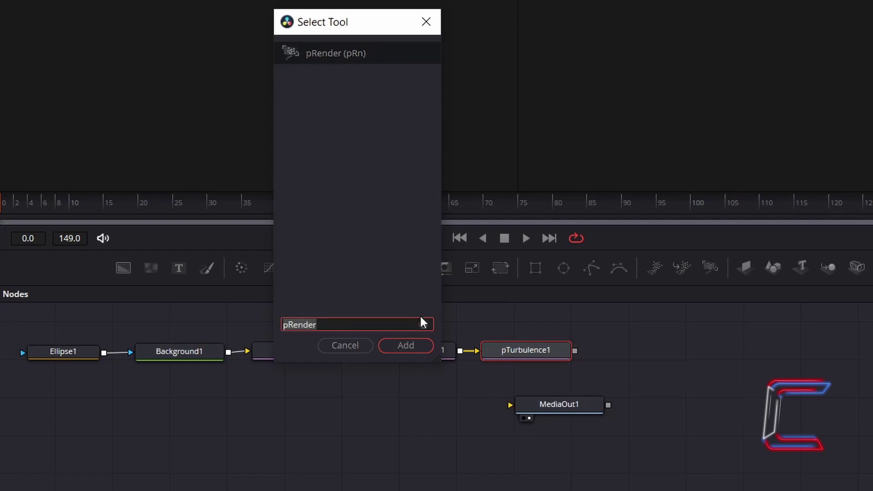
pyautogui.click(412, 346)
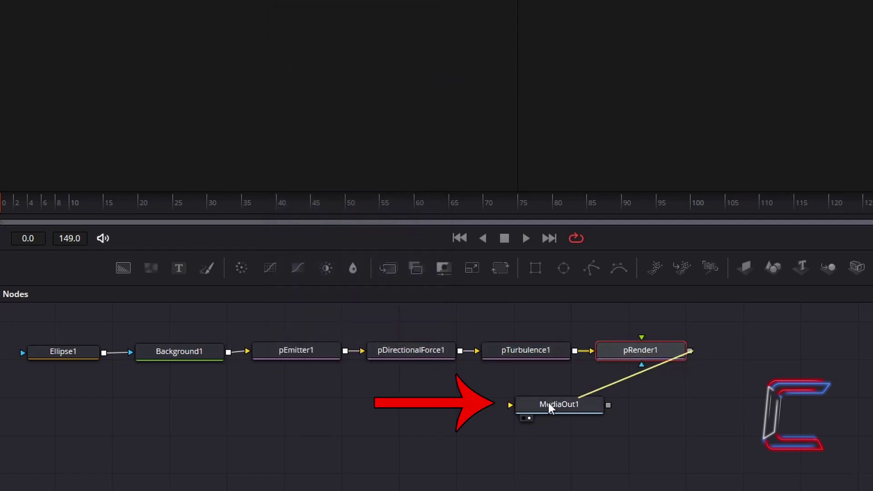
pyautogui.moveTo(522, 409); pyautogui.dragTo(509, 406)
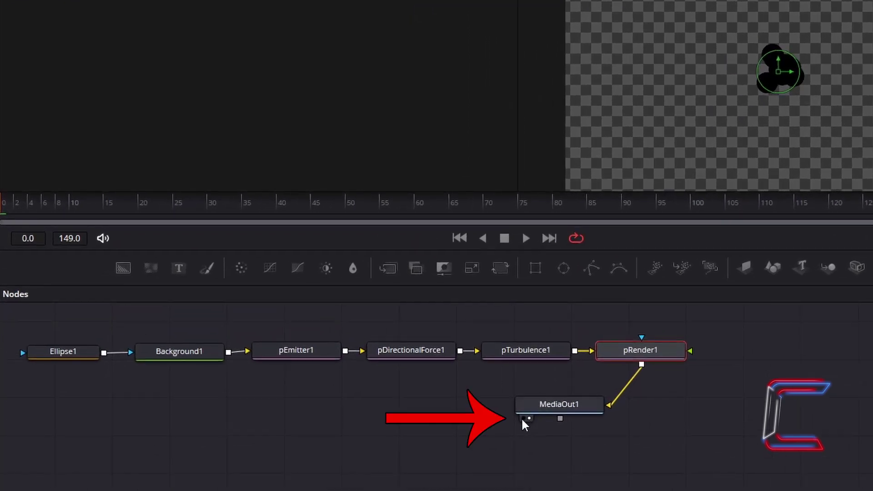
pyautogui.click(523, 418)
pyautogui.click(529, 418)
pyautogui.click(529, 418)
pyautogui.click(524, 418)
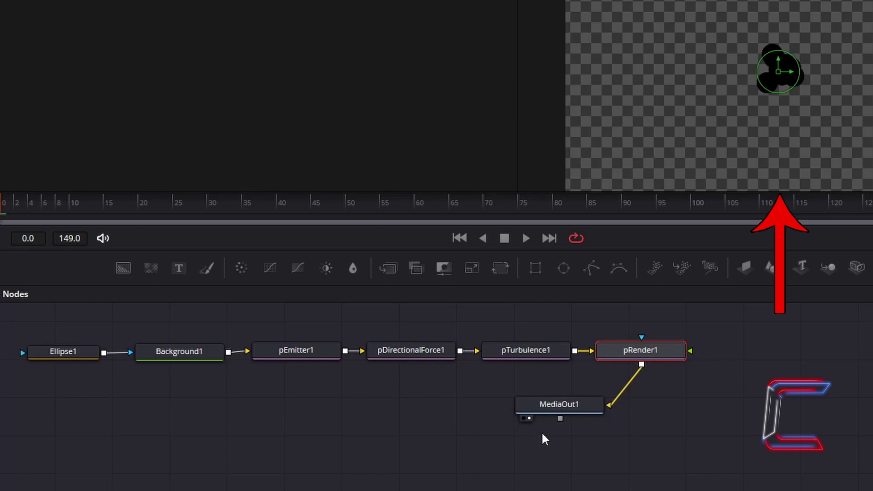
# Step: Set Ellipse1's Width and Height to 0.04 each
pyautogui.click(546, 410)
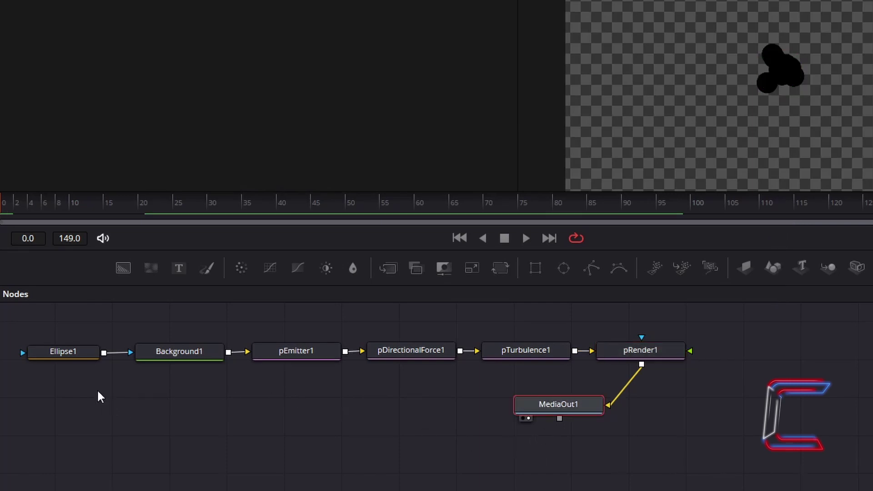
pyautogui.click(70, 358)
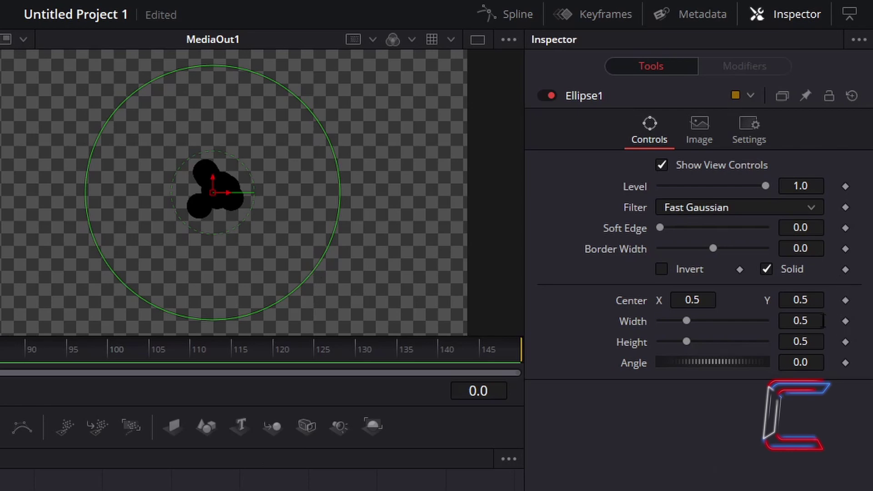
pyautogui.write('04')
pyautogui.press('Tab')
pyautogui.press('BackSpace')
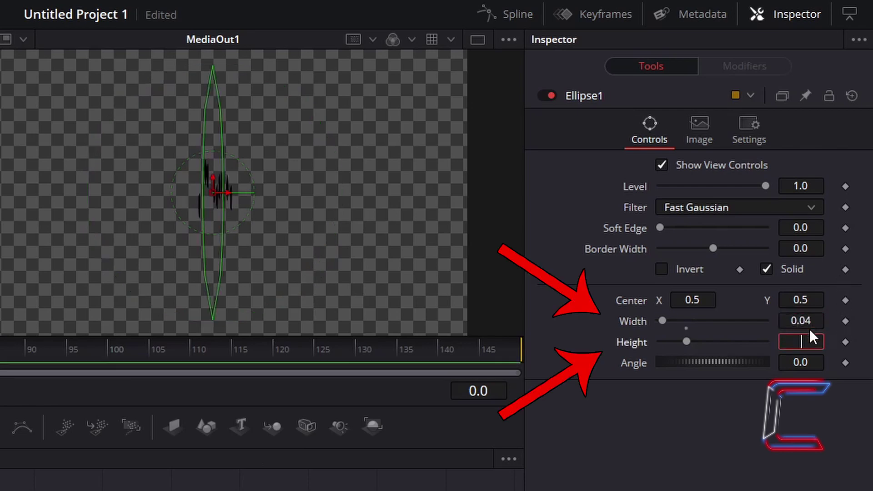
pyautogui.write('0.04')
pyautogui.press('Tab')
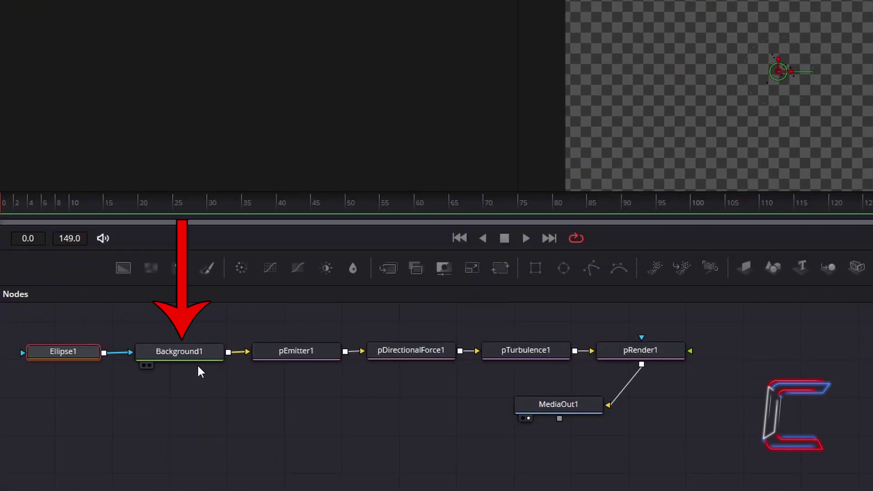
# Step: Change Background1's colour from black to light grey #d0d0d0
pyautogui.click(193, 359)
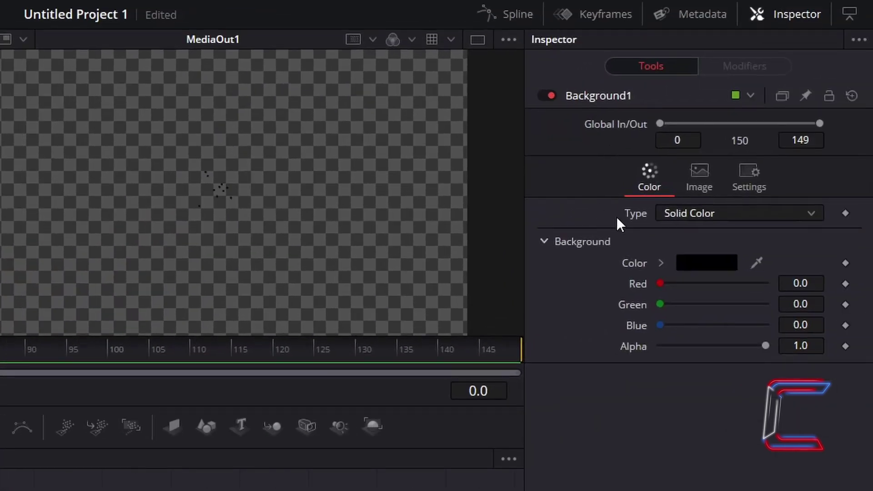
pyautogui.click(718, 264)
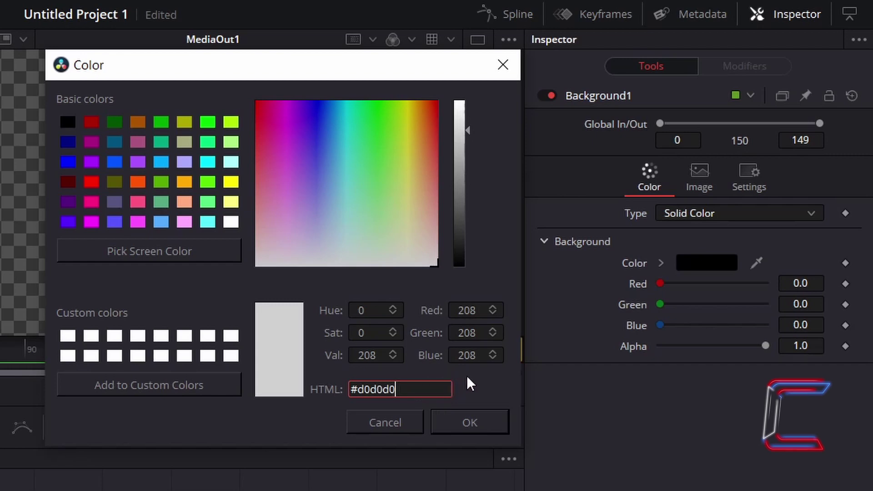
pyautogui.click(491, 422)
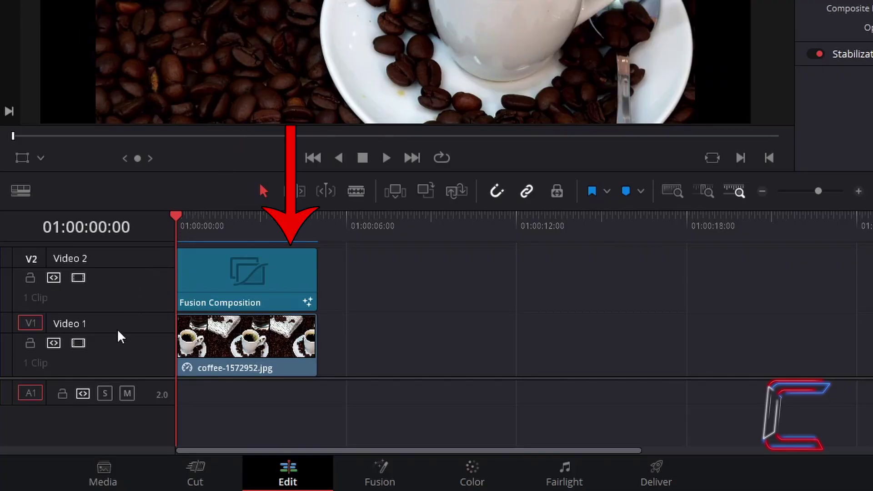
# Step: Set the Fusion Composition clip's Position to X 306 and Y -75
pyautogui.click(195, 279)
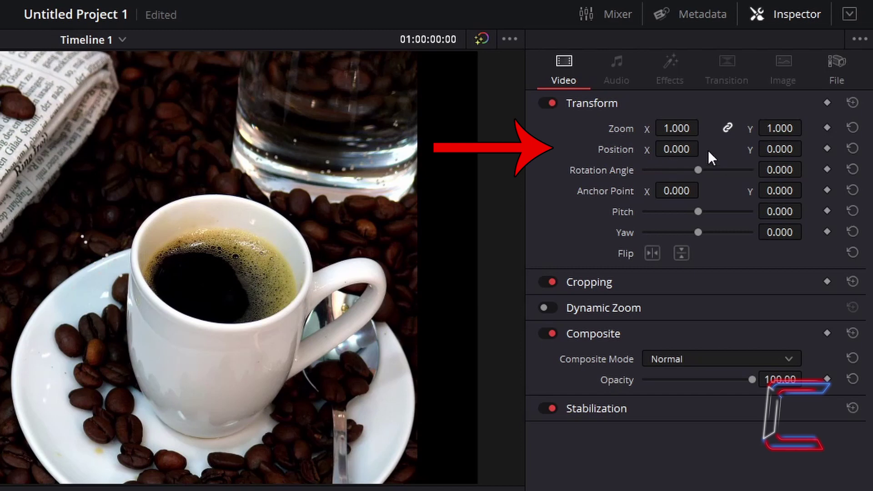
pyautogui.moveTo(691, 150); pyautogui.dragTo(511, 172)
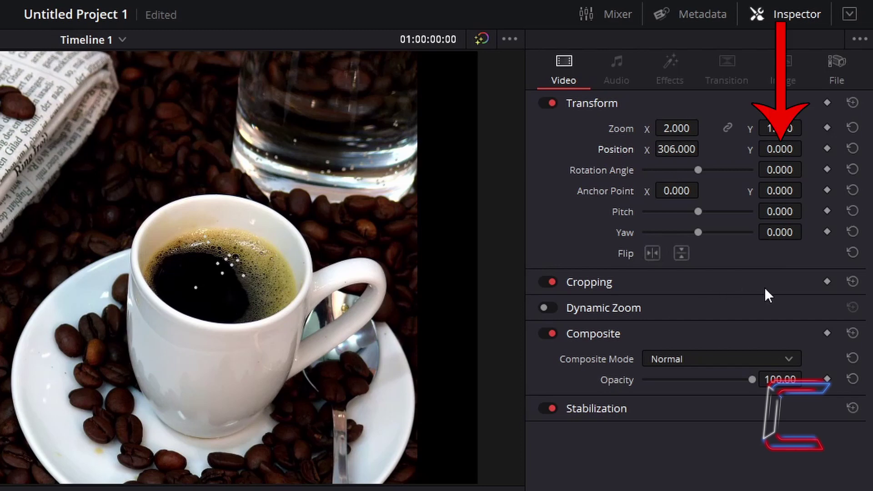
pyautogui.click(789, 150)
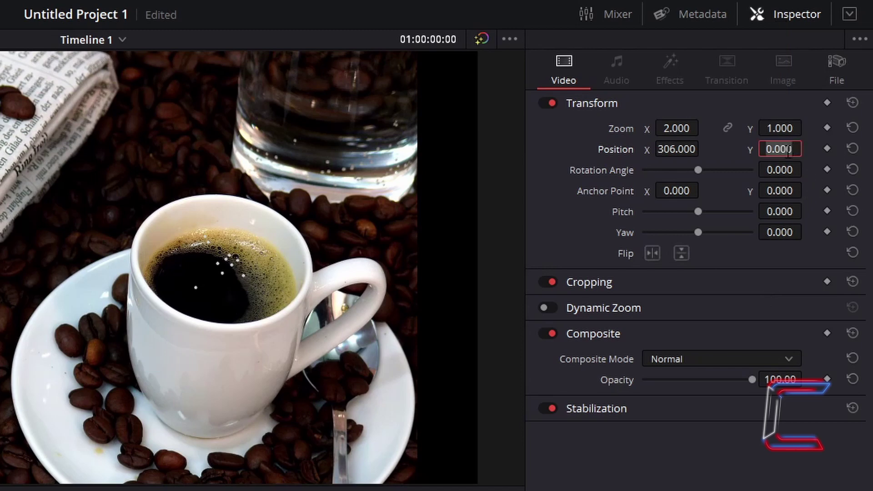
pyautogui.write('-75')
pyautogui.press('Return')
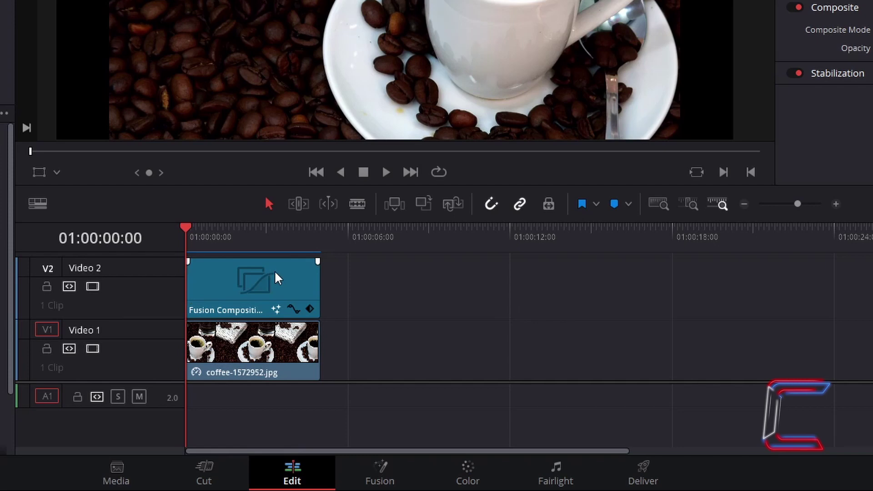
# Step: Reopen the composition in Fusion and give Ellipse1 a Soft Edge of 0.2
pyautogui.rightClick(274, 270)
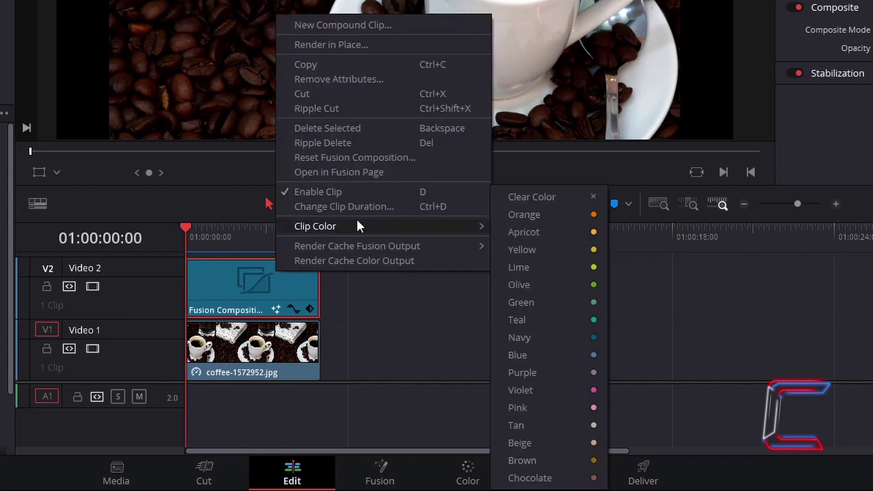
pyautogui.click(408, 174)
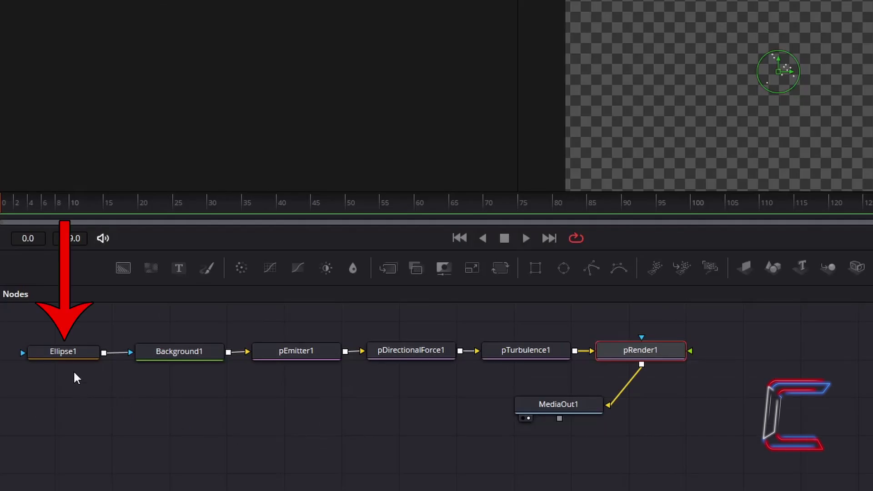
pyautogui.click(77, 357)
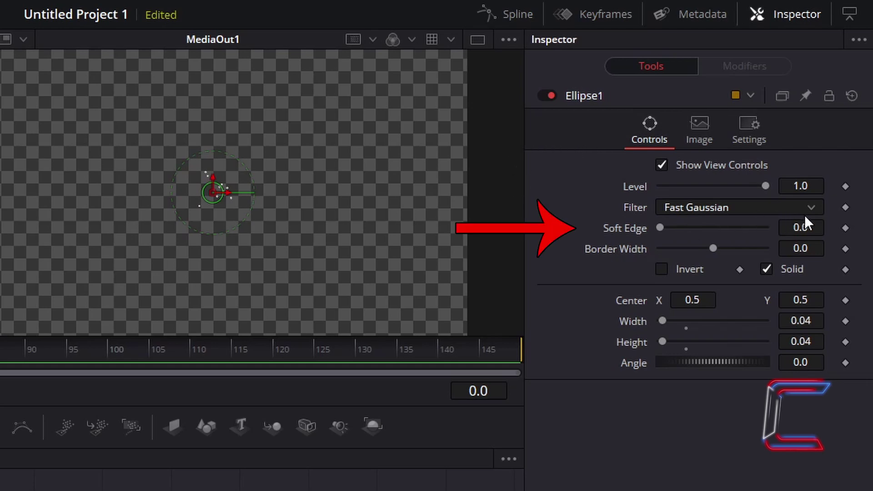
pyautogui.click(822, 231)
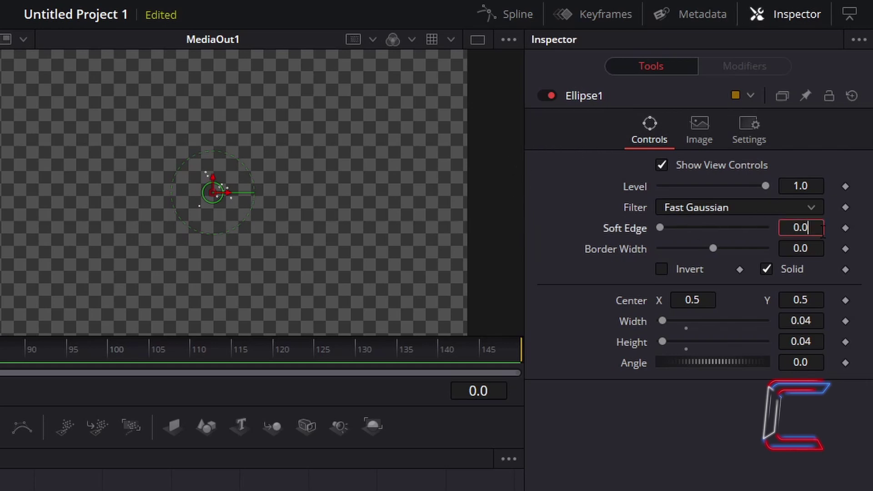
pyautogui.press('BackSpace')
pyautogui.write('2')
pyautogui.press('Return')
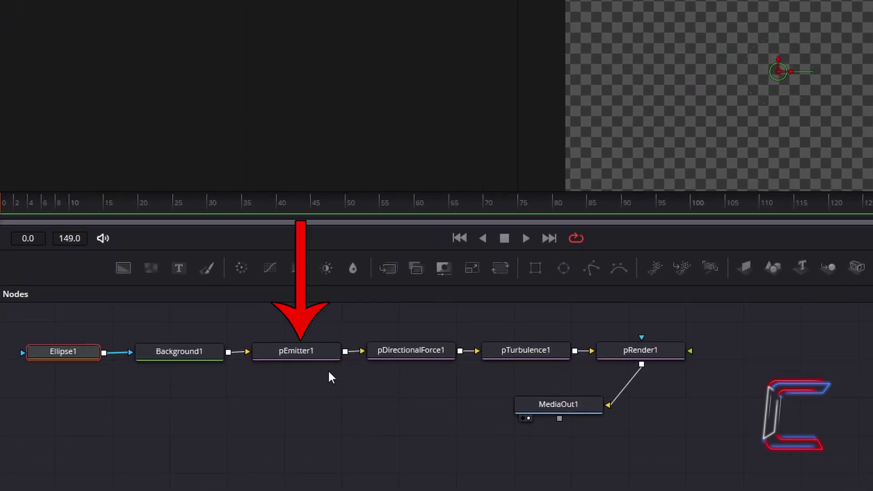
# Step: Change pEmitter1's particle Lifespan from 100 to 80
pyautogui.click(331, 358)
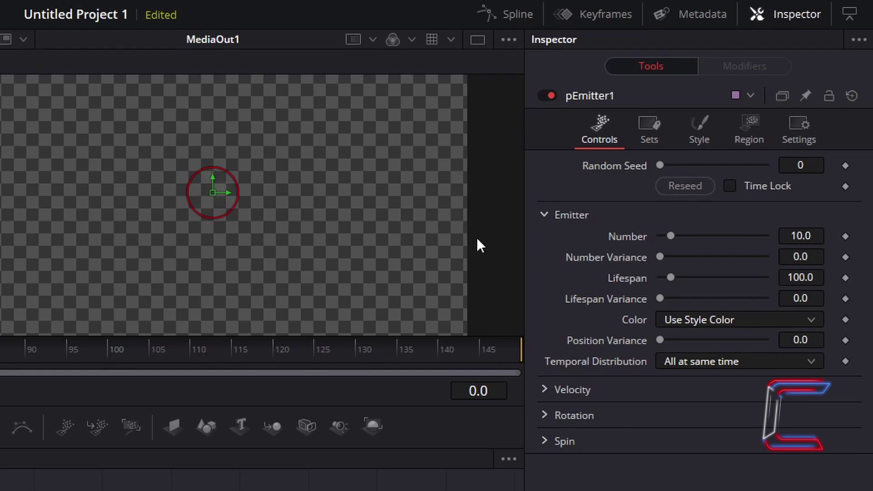
pyautogui.click(817, 277)
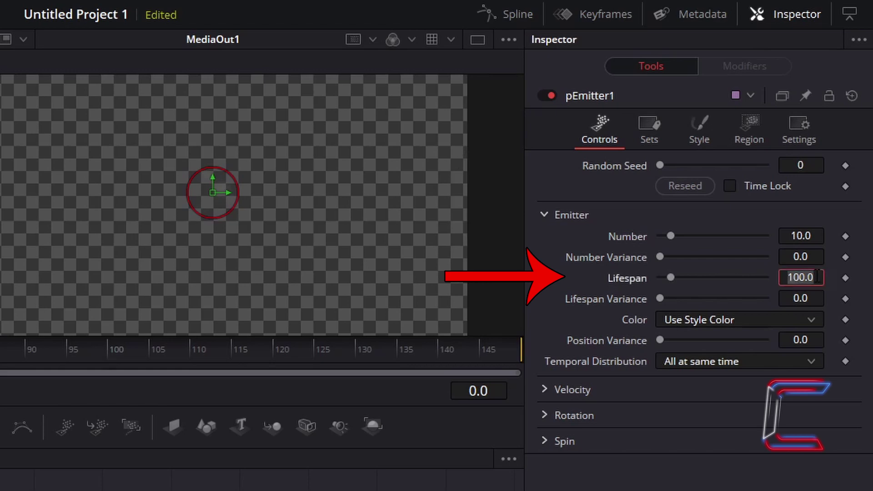
pyautogui.write('80')
pyautogui.press('Tab')
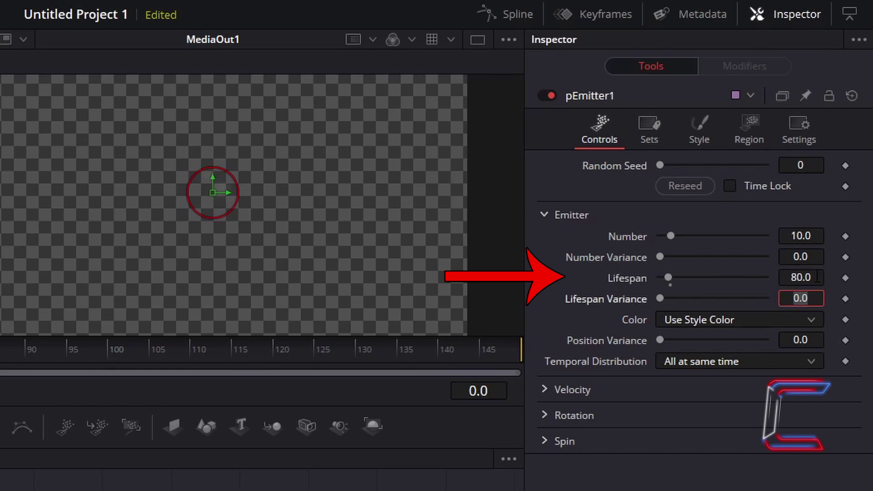
pyautogui.click(814, 277)
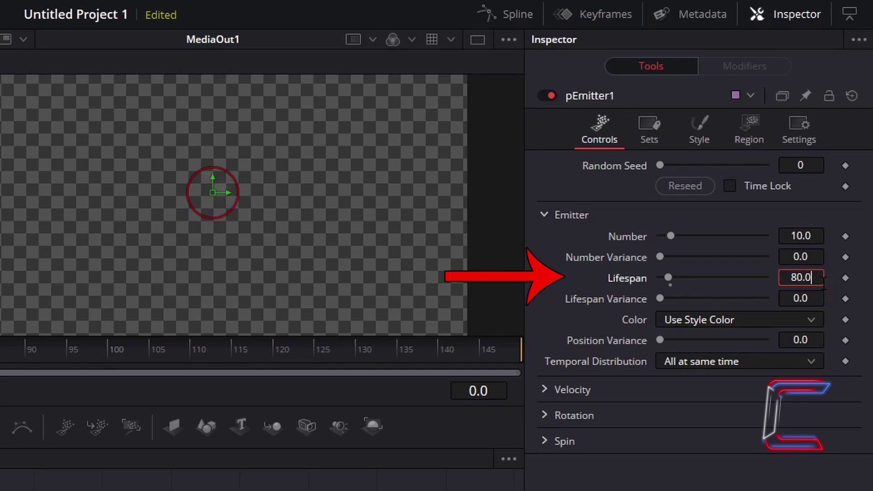
pyautogui.press('Tab')
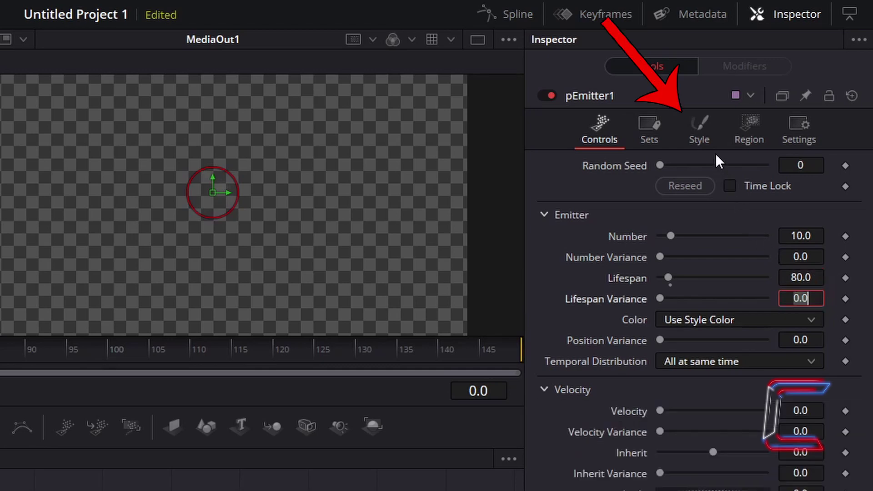
# Step: In pEmitter1's Style Fade Controls, set particle fade In to 0.01 and Out to 0.5
pyautogui.click(710, 136)
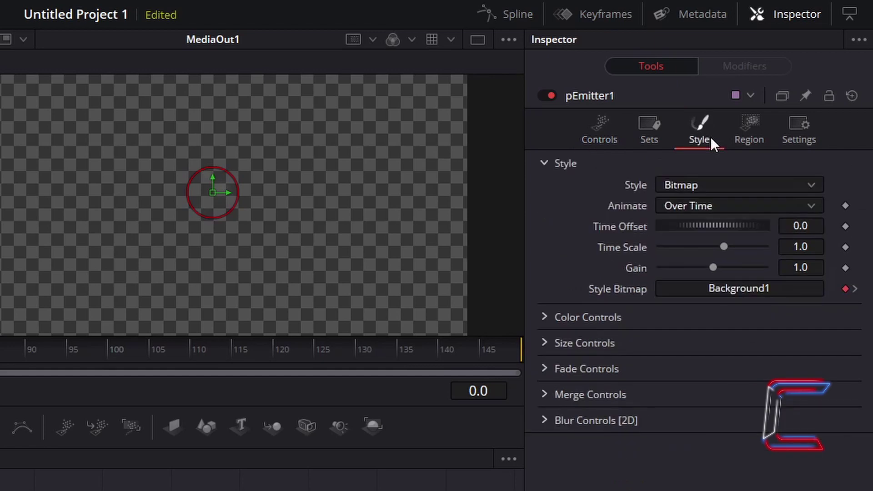
pyautogui.click(543, 368)
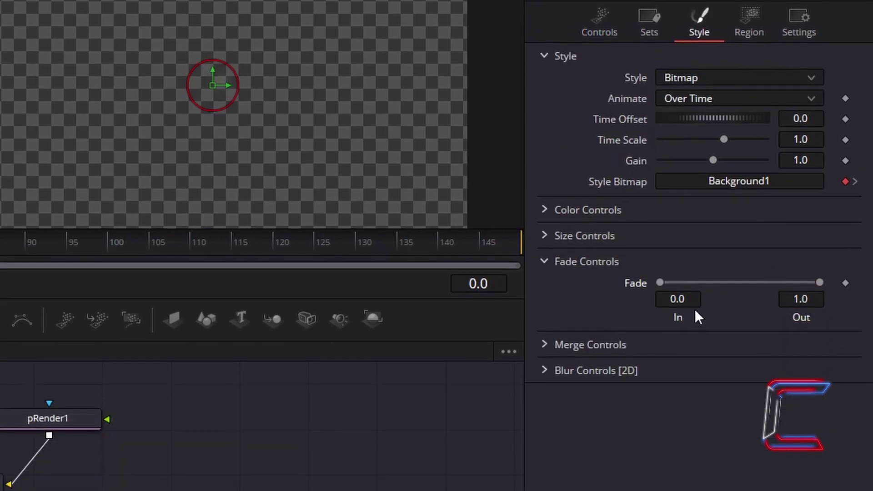
pyautogui.click(694, 304)
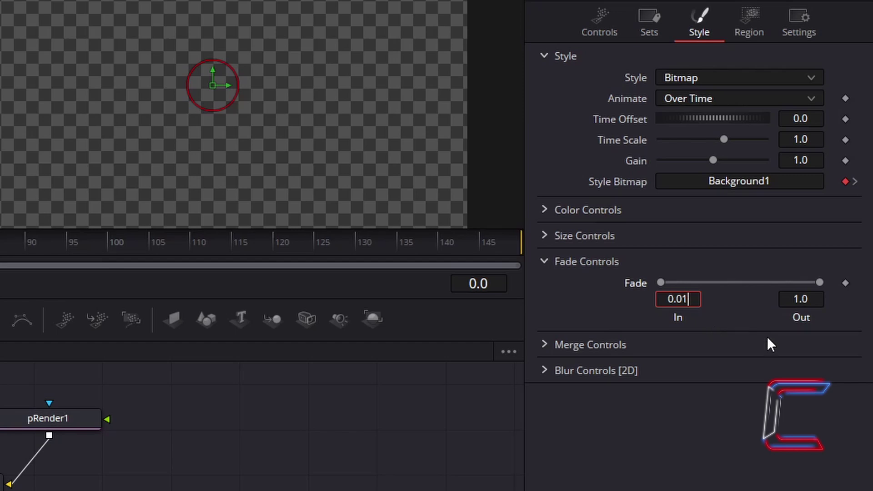
pyautogui.click(817, 299)
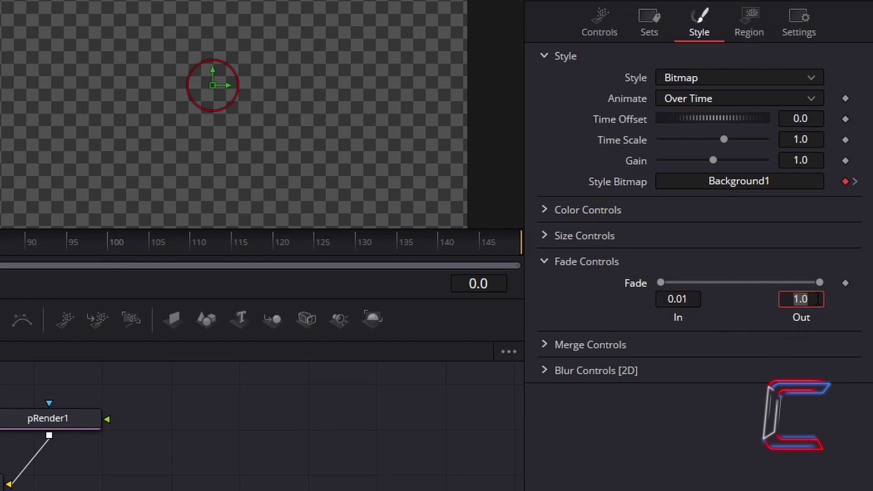
pyautogui.press('BackSpace')
pyautogui.write('0.5')
pyautogui.press('Return')
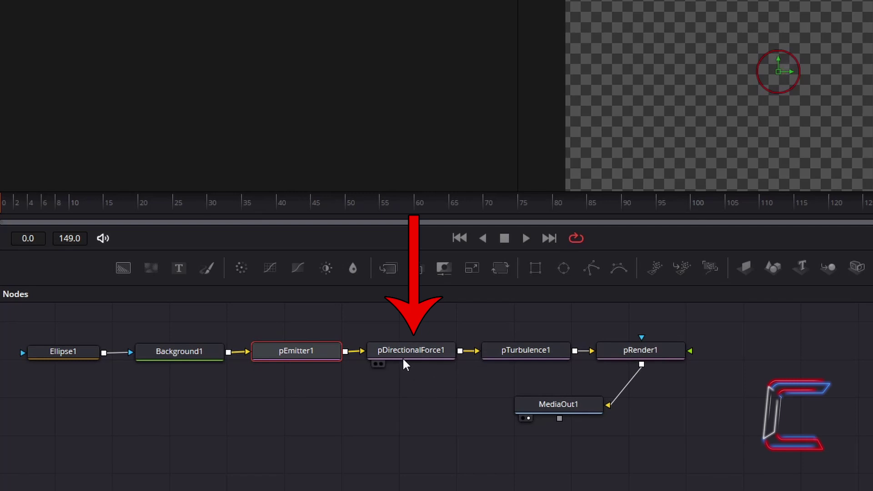
# Step: Set pDirectionalForce1's Strength to -0.006
pyautogui.click(404, 360)
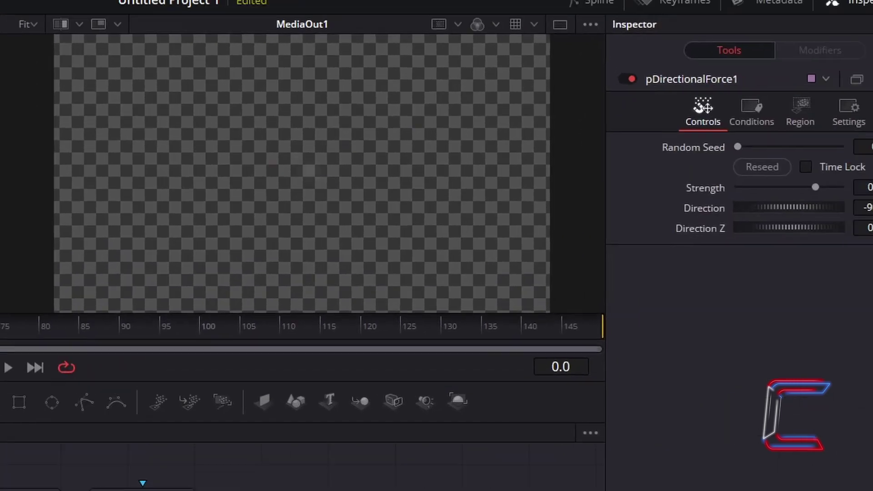
pyautogui.click(862, 186)
pyautogui.hotkey('ctrl', 'a')
pyautogui.write('-=0')
pyautogui.press('BackSpace')
pyautogui.press('BackSpace')
pyautogui.write('0.006')
pyautogui.press('Tab')
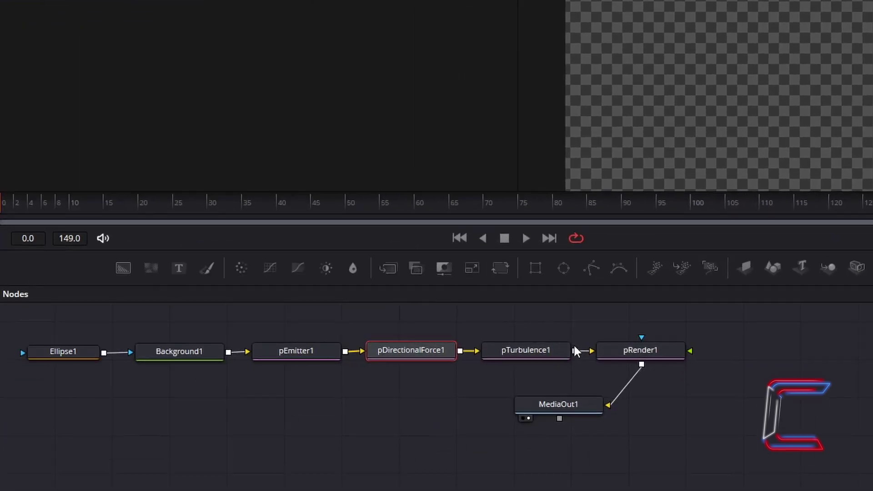
# Step: Raise pTurbulence1's Z Strength from 0.1 to 0.2
pyautogui.click(550, 349)
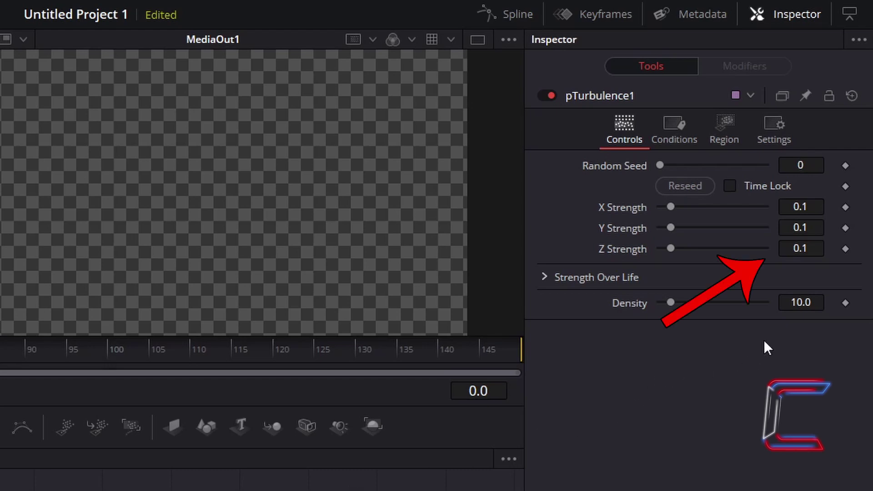
pyautogui.click(817, 248)
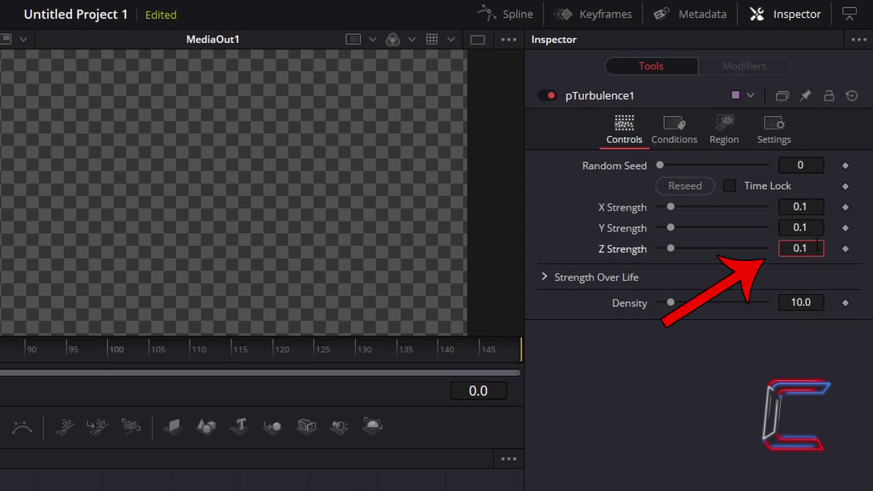
pyautogui.press('BackSpace')
pyautogui.write('2')
pyautogui.press('Tab')
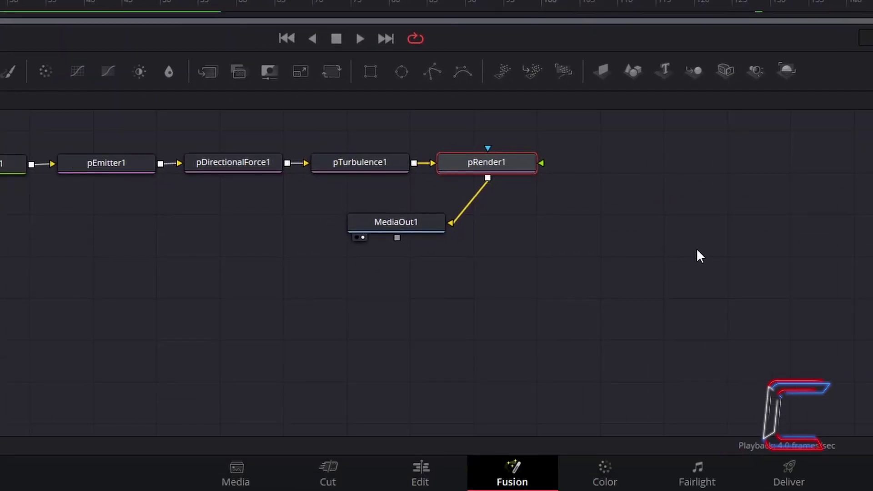
# Step: Return to the Edit page and select the Fusion Composition clip on track V2
pyautogui.click(438, 466)
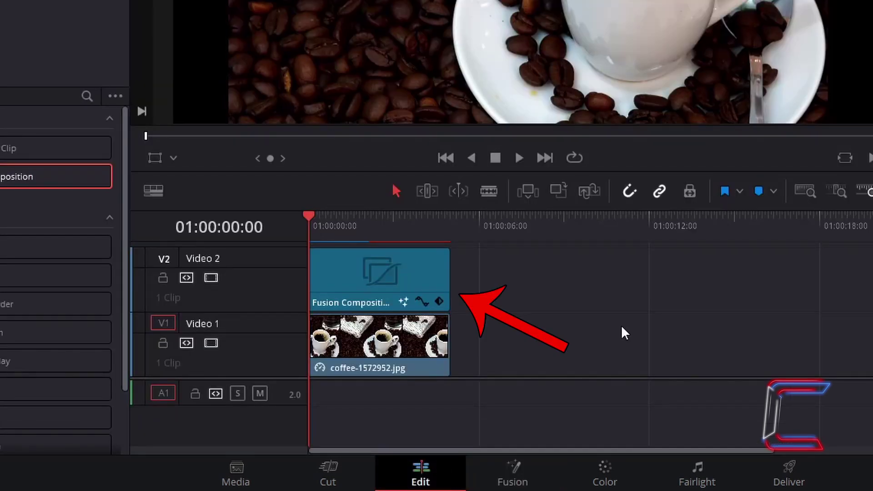
pyautogui.click(398, 270)
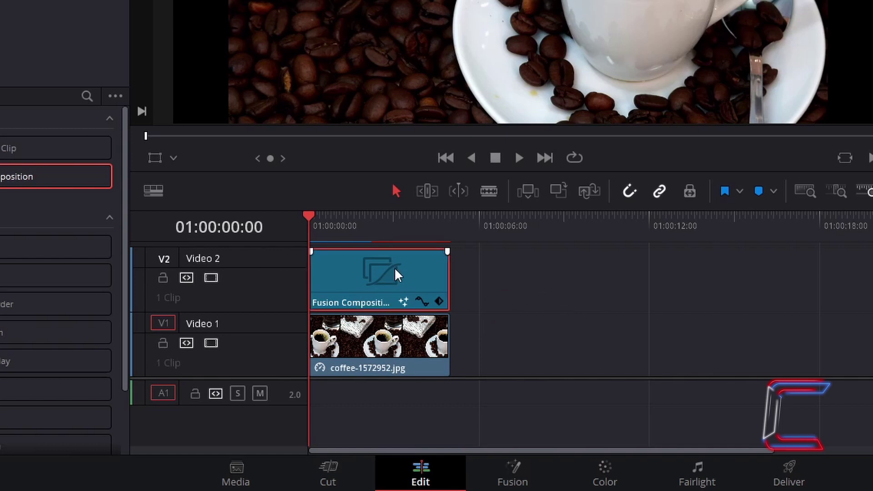